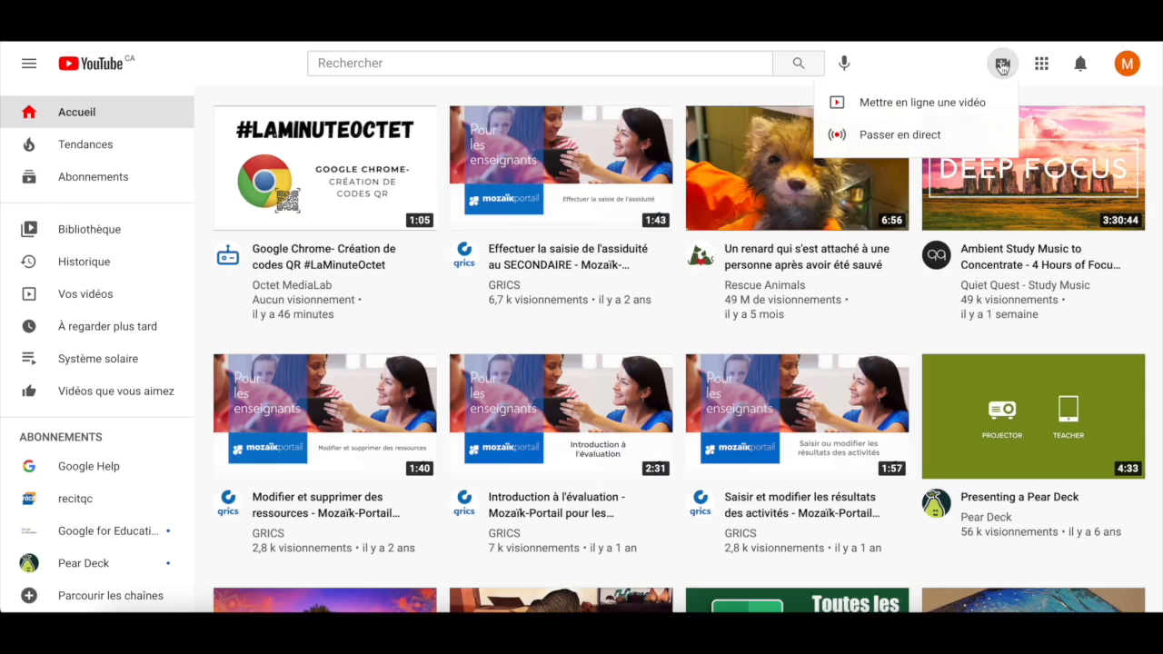
Step: Upload the video file "48Google Classroom- Avoir une conversation privée avec les élèves.mp4" from the Bureau folder
{"action": "left_click", "coordinate": [981, 110]}
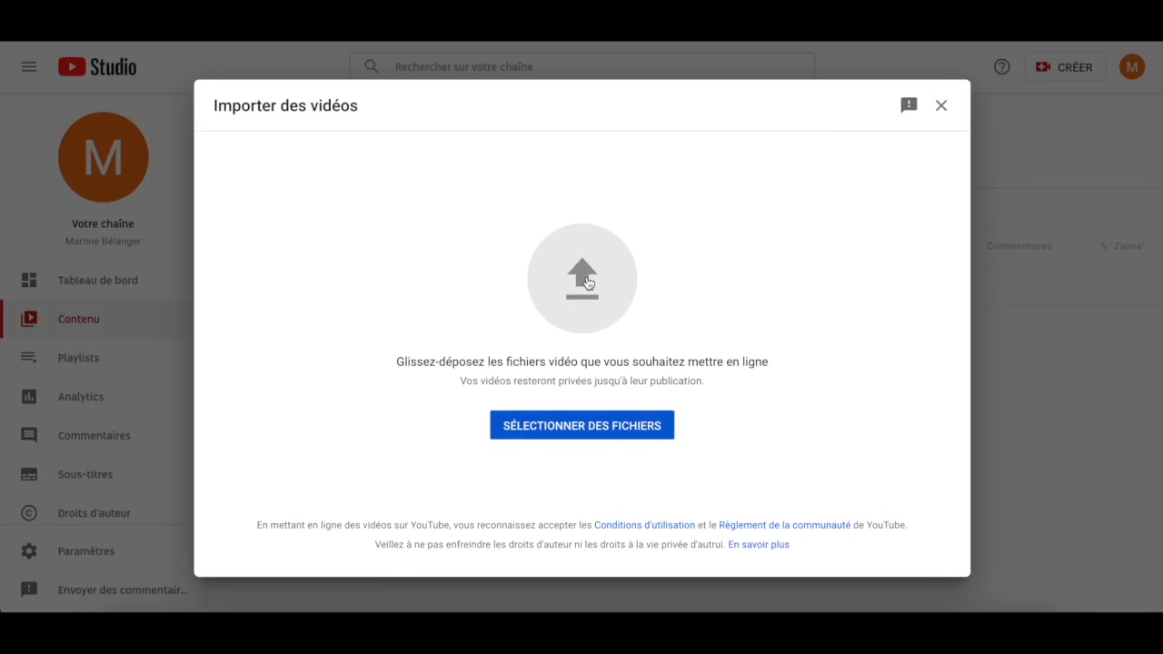
{"action": "left_click", "coordinate": [586, 276]}
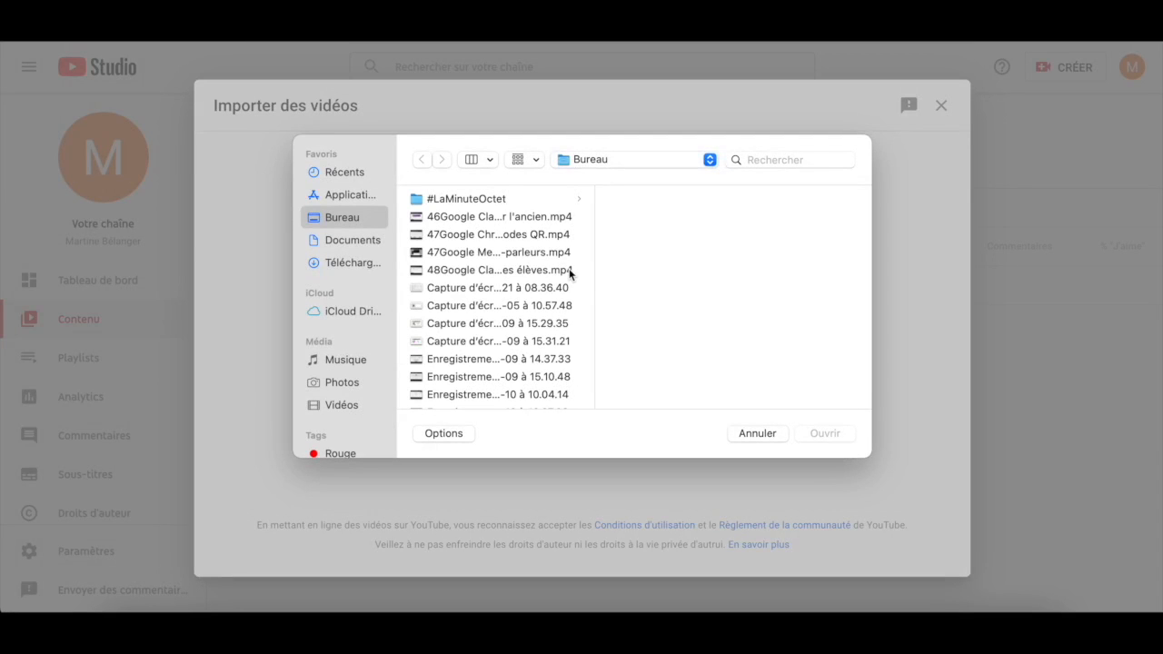
{"action": "scroll", "coordinate": [571, 272], "scroll_direction": "down", "scroll_amount": 1}
{"action": "left_click", "coordinate": [486, 242]}
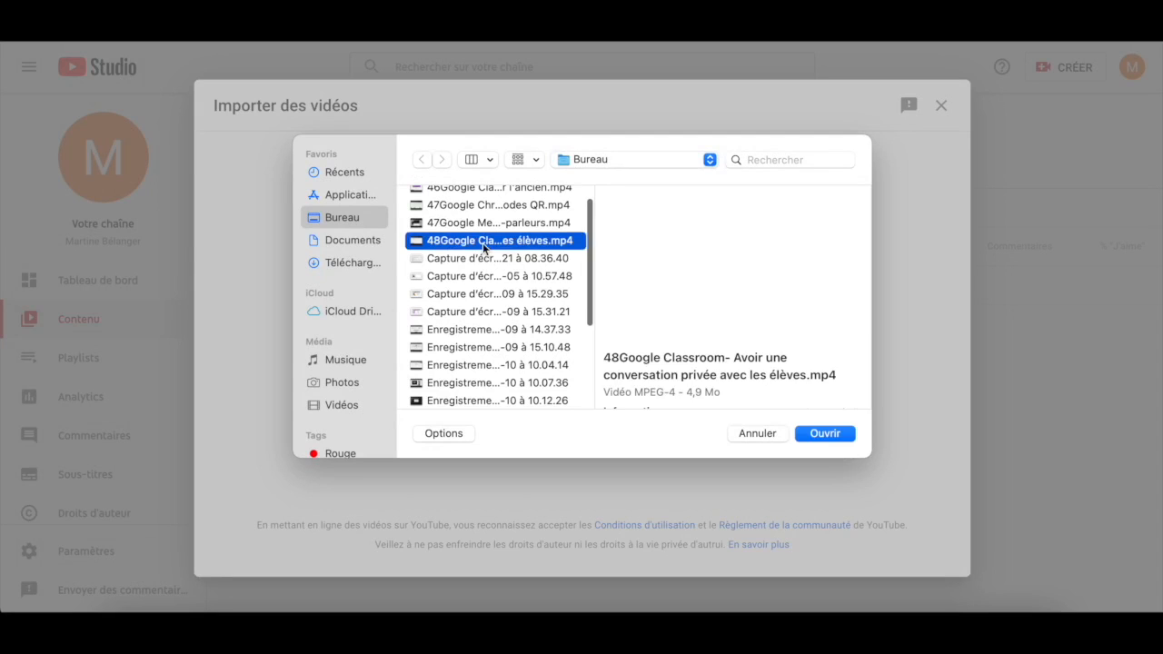
{"action": "left_click", "coordinate": [827, 434]}
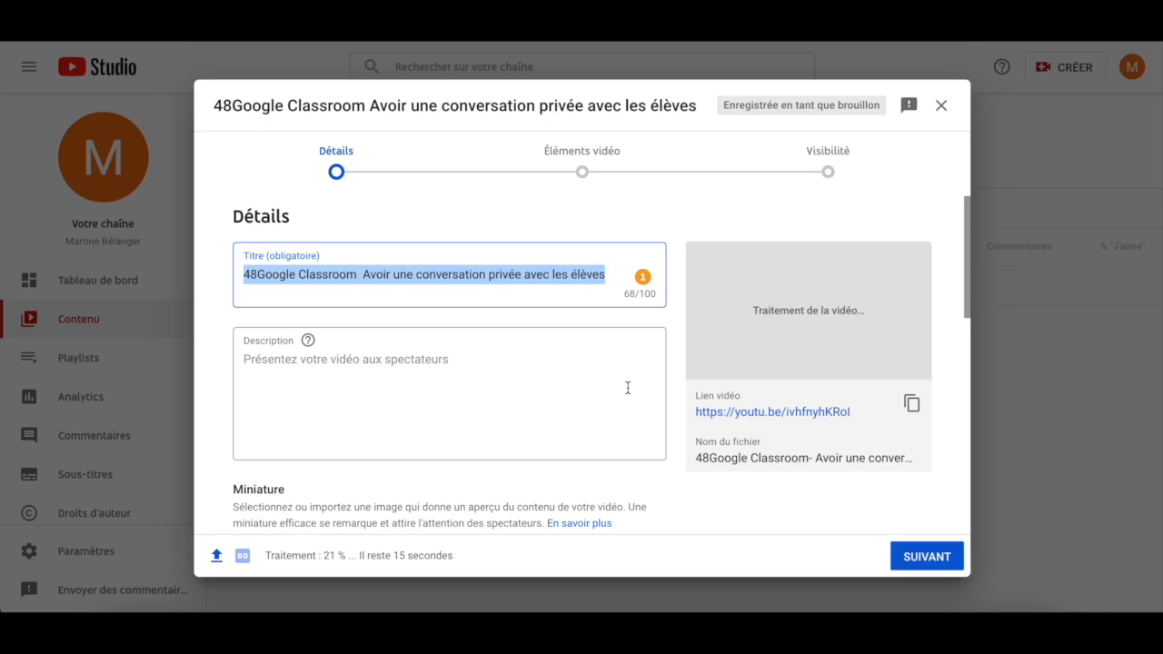
Step: Correct the video title to "Google Classroom- Avoir une conversation privée avec les élèves"
{"action": "left_click", "coordinate": [257, 277]}
{"action": "key", "text": "BackSpace"}
{"action": "key", "text": "BackSpace"}
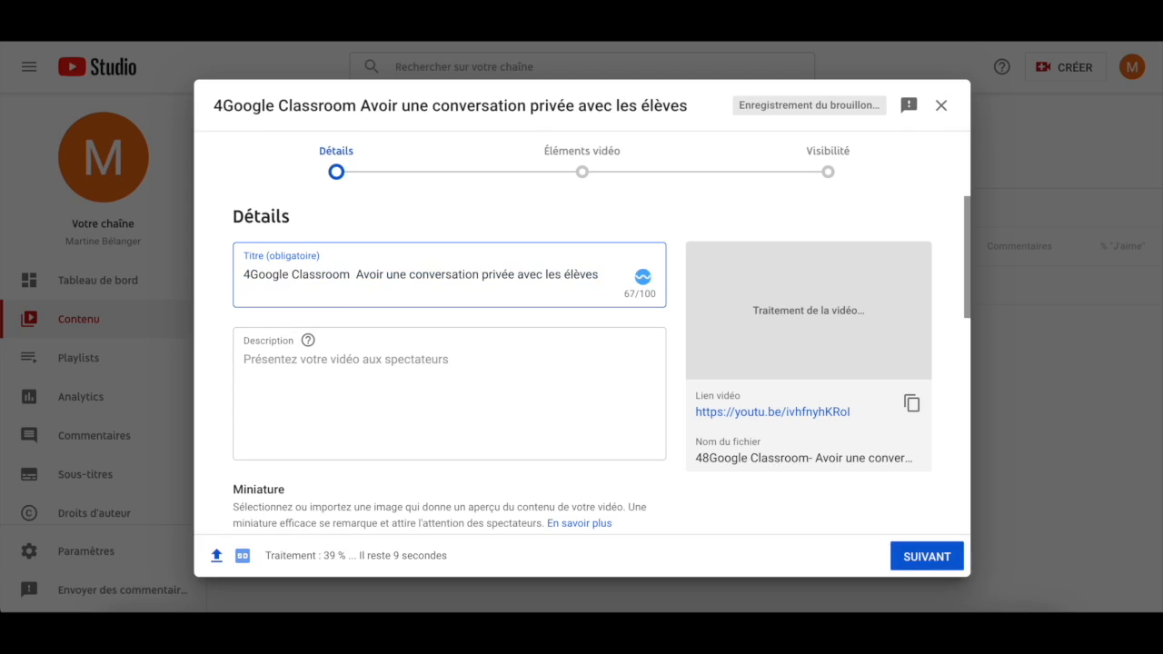
{"action": "left_click", "coordinate": [358, 275]}
{"action": "key", "text": "BackSpace"}
{"action": "key", "text": "BackSpace"}
{"action": "type", "text": "-"}
{"action": "scroll", "coordinate": [431, 327], "scroll_direction": "down", "scroll_amount": 1}
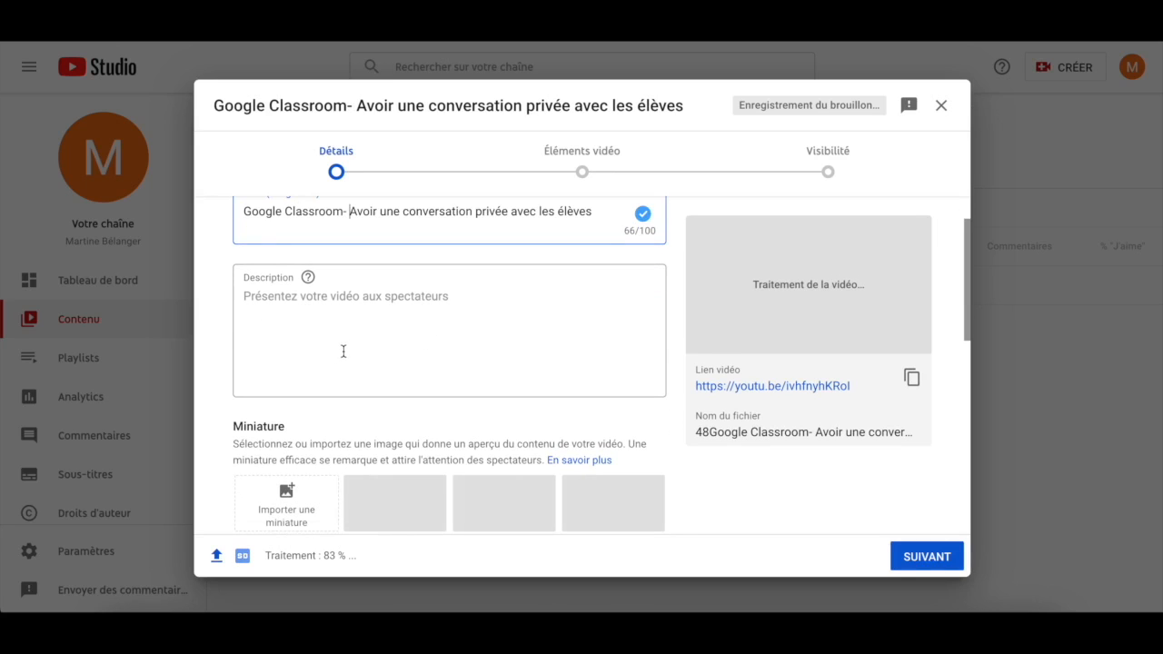
Step: Import the screenshot ending in "09 à 15.29.35" from the Bureau folder as the custom thumbnail for "Google Chrome- Création de codes QR"
{"action": "scroll", "coordinate": [321, 400], "scroll_direction": "down", "scroll_amount": 1}
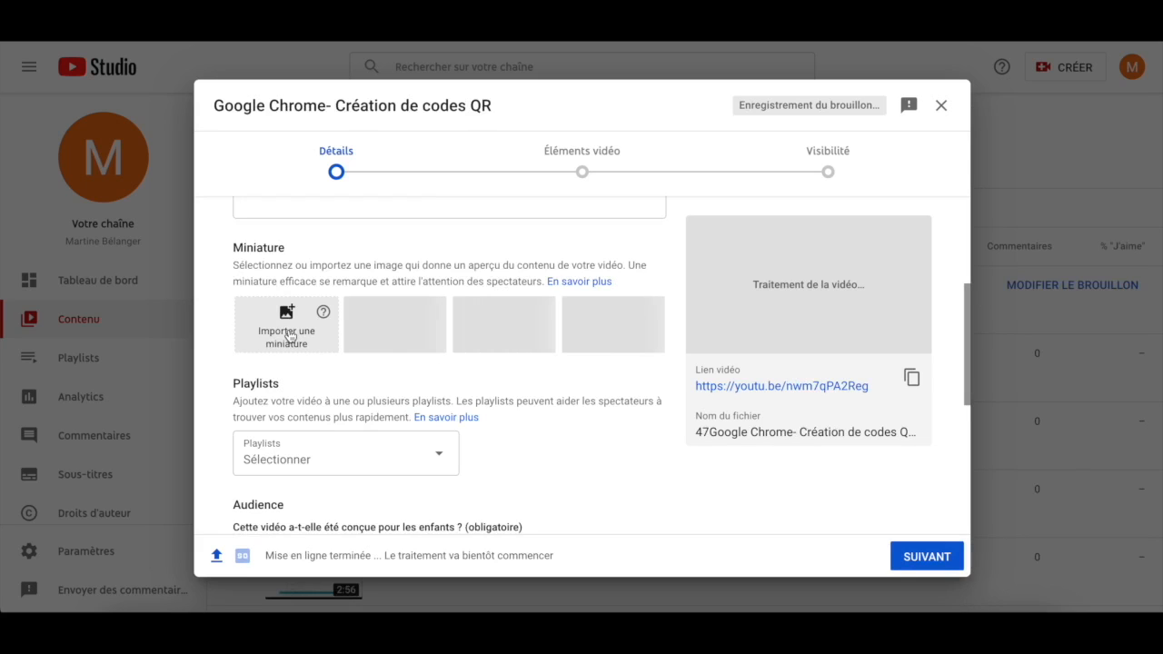
{"action": "left_click", "coordinate": [289, 334]}
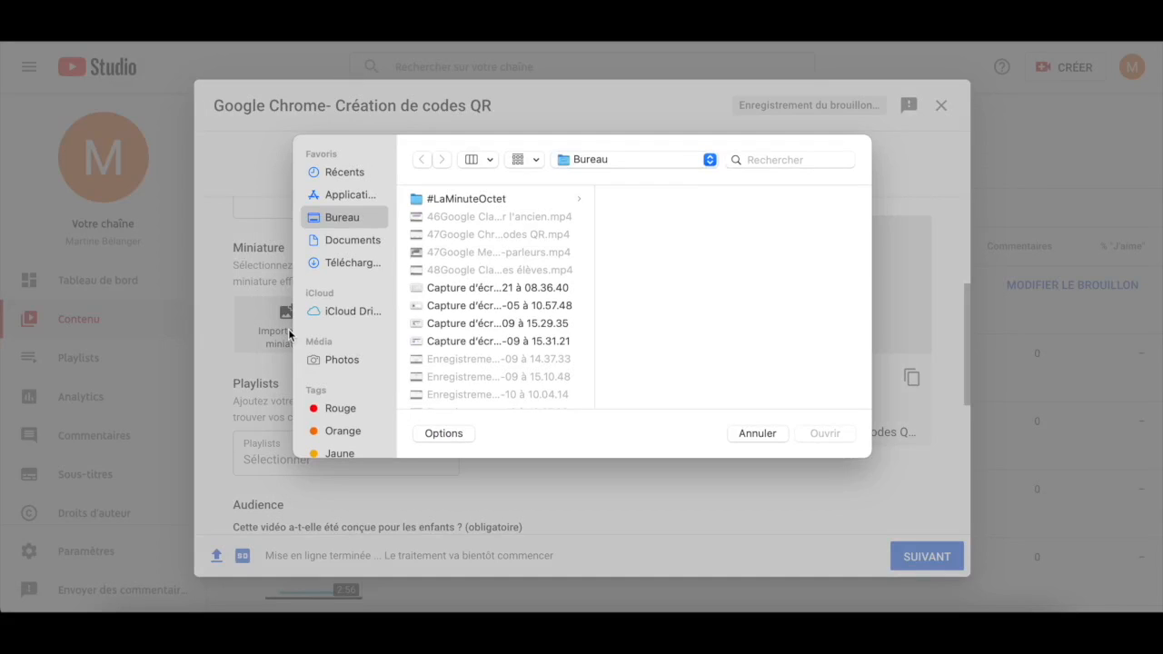
{"action": "left_click", "coordinate": [463, 326]}
{"action": "double_click", "coordinate": [464, 325]}
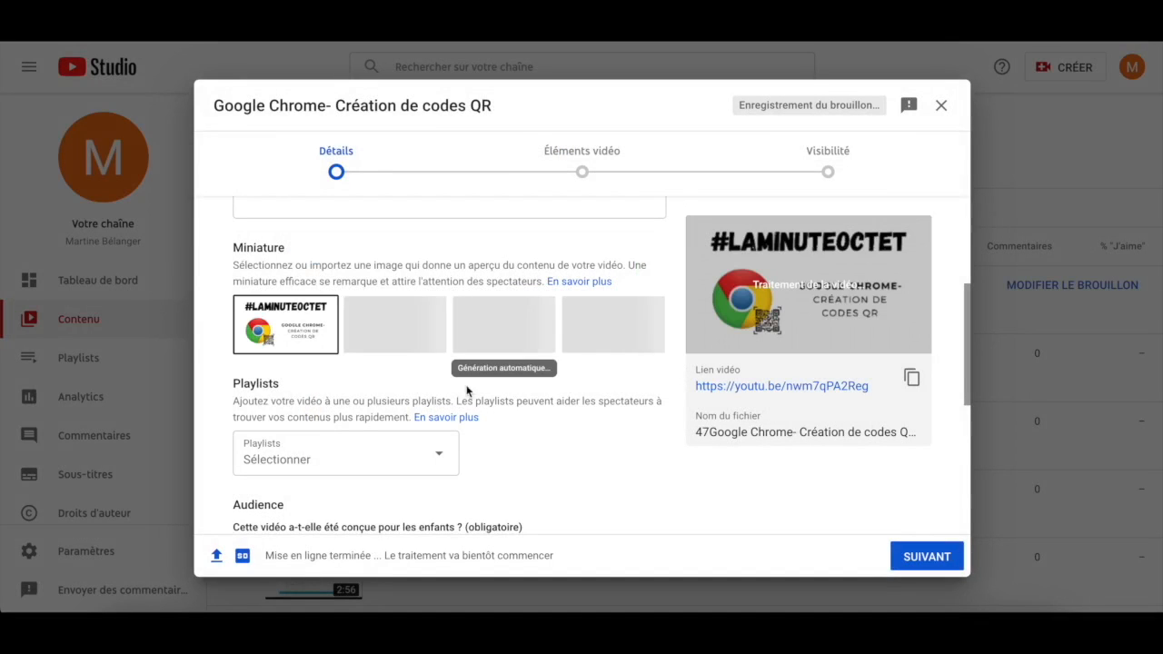
Step: Examine the playlist choices for the video and close them without selecting a playlist
{"action": "scroll", "coordinate": [569, 435], "scroll_direction": "down", "scroll_amount": 3}
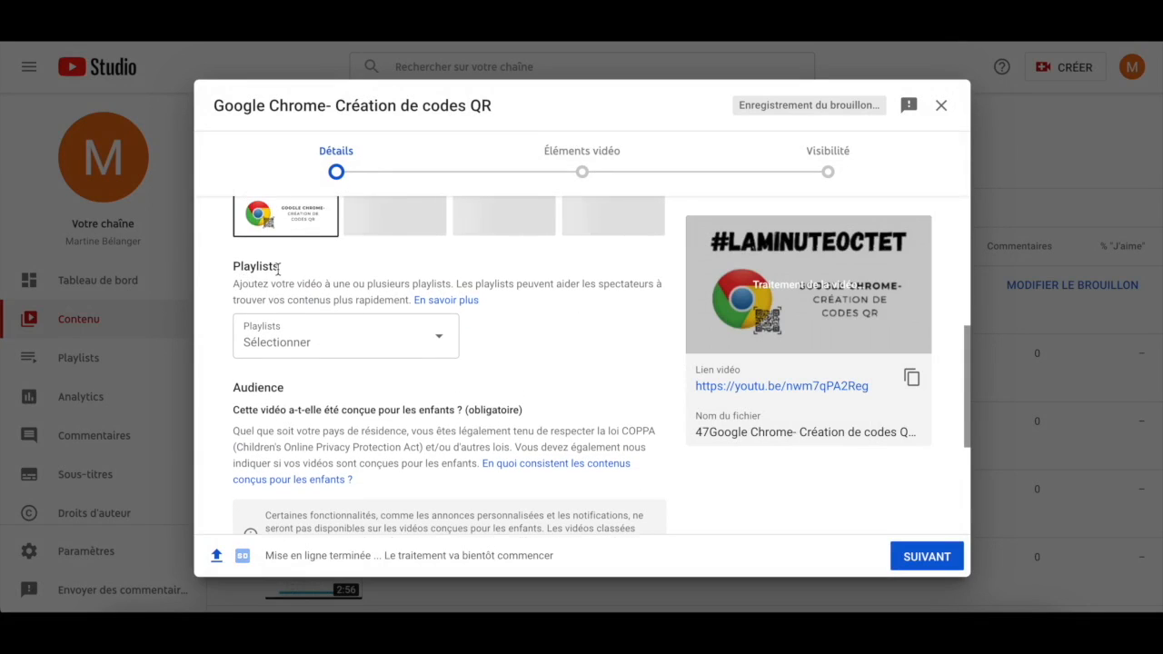
{"action": "scroll", "coordinate": [278, 270], "scroll_direction": "down", "scroll_amount": 1}
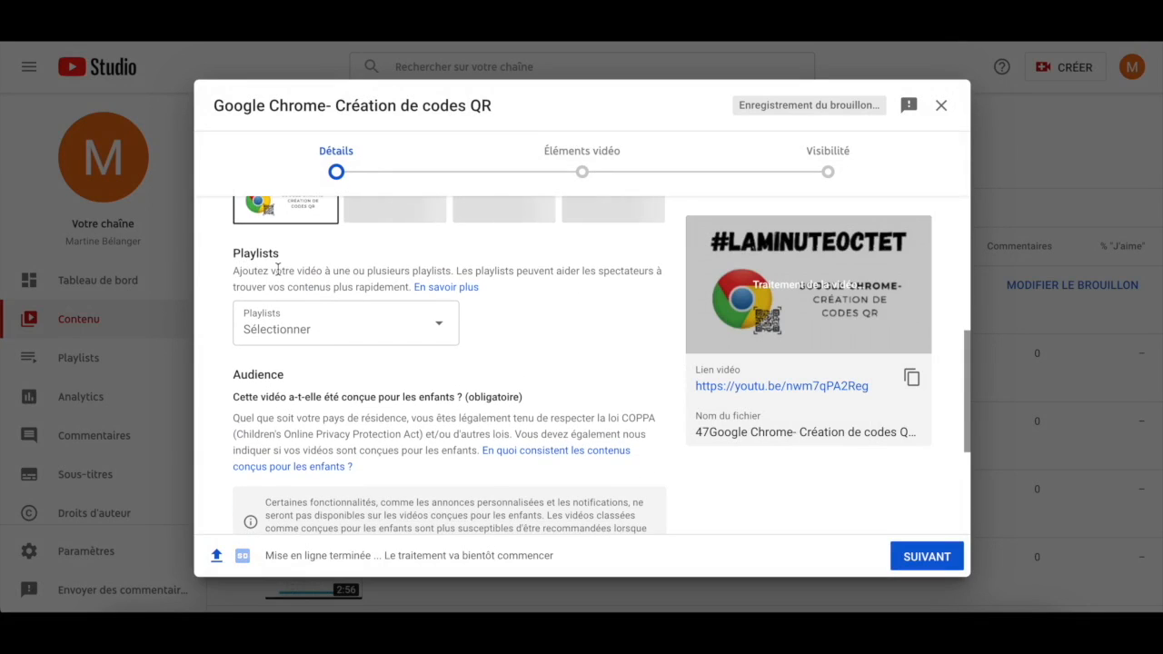
{"action": "left_click", "coordinate": [440, 325]}
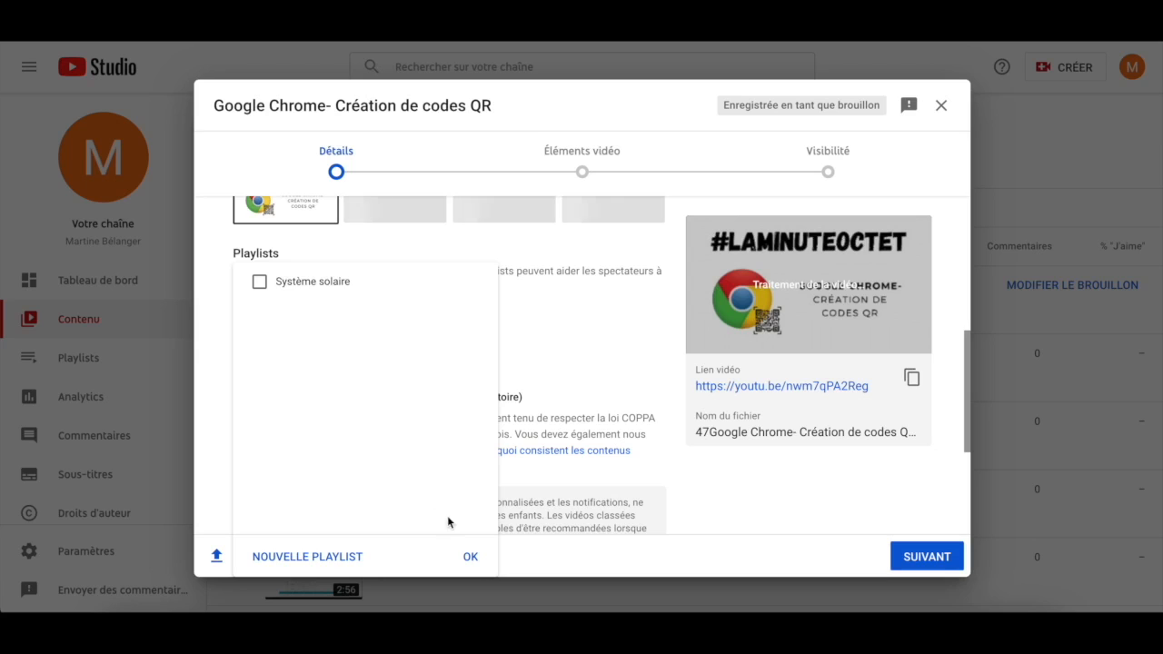
{"action": "left_click", "coordinate": [470, 557]}
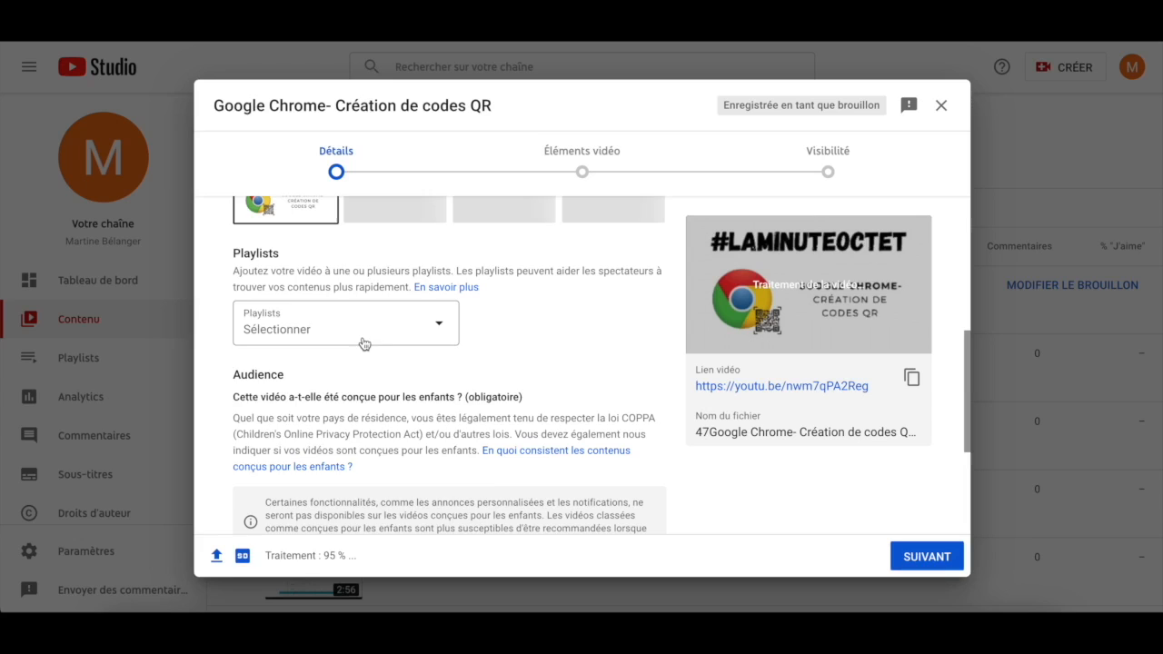
{"action": "left_click", "coordinate": [362, 339]}
{"action": "left_click", "coordinate": [623, 370]}
Step: Set the video's audience to "Non, pas conçue pour les enfants"
{"action": "scroll", "coordinate": [427, 509], "scroll_direction": "down", "scroll_amount": 4}
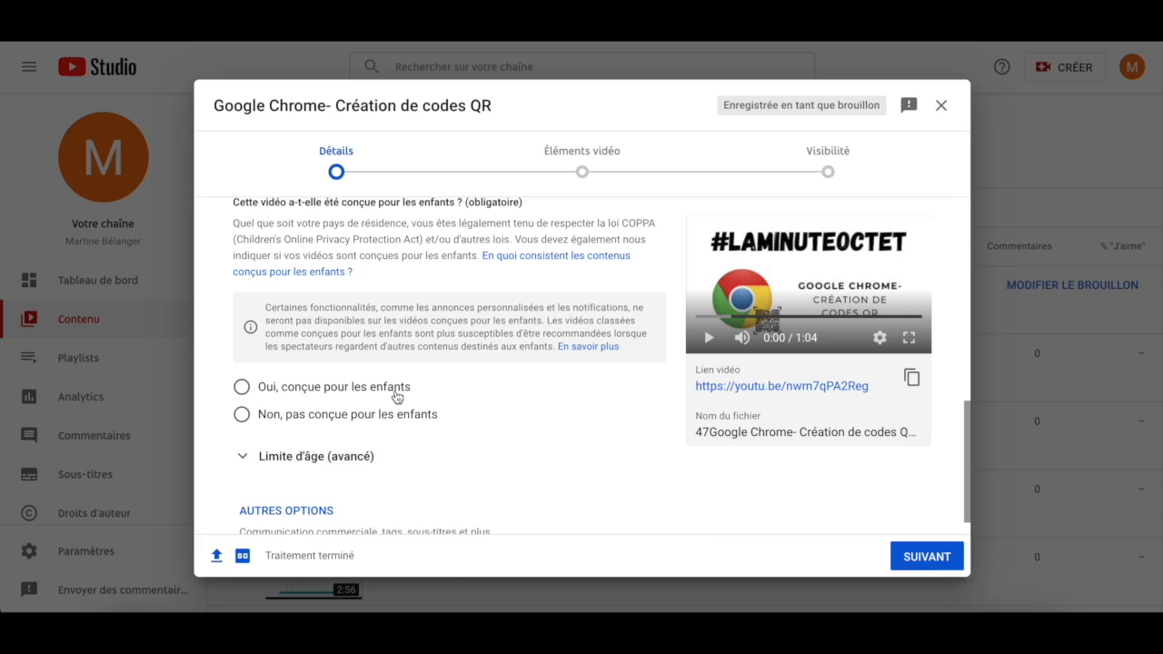
{"action": "left_click", "coordinate": [242, 418]}
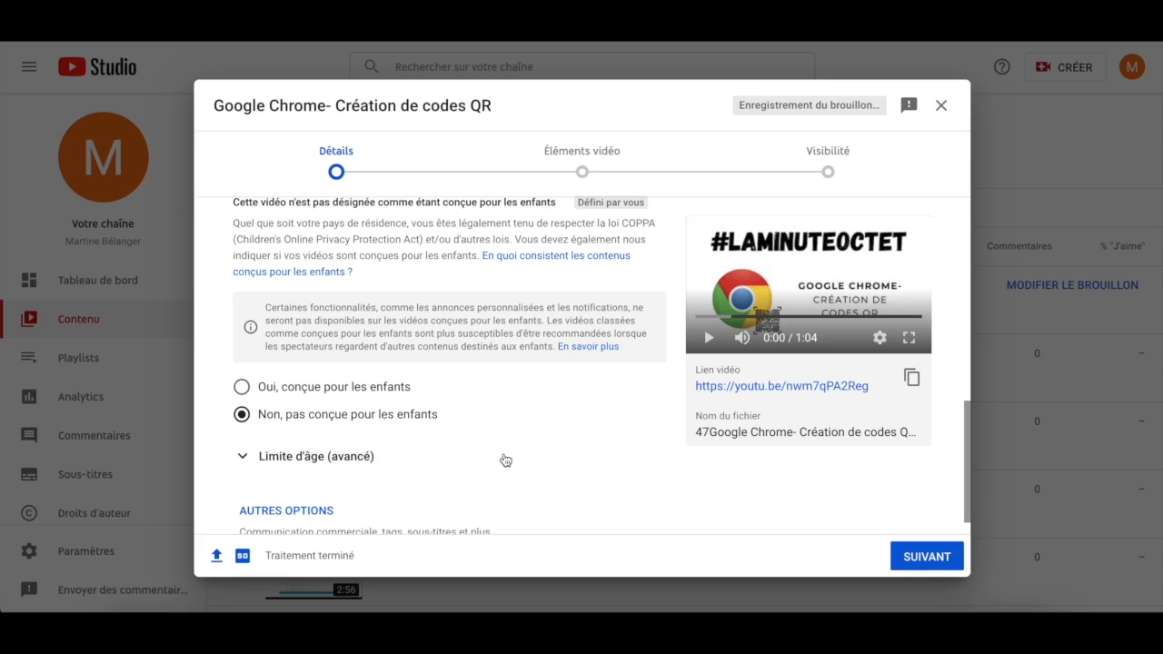
Step: Show the additional video options and set the comment visibility to "Vérifier tous les commentaires avant leur publication"
{"action": "scroll", "coordinate": [505, 459], "scroll_direction": "down", "scroll_amount": 1}
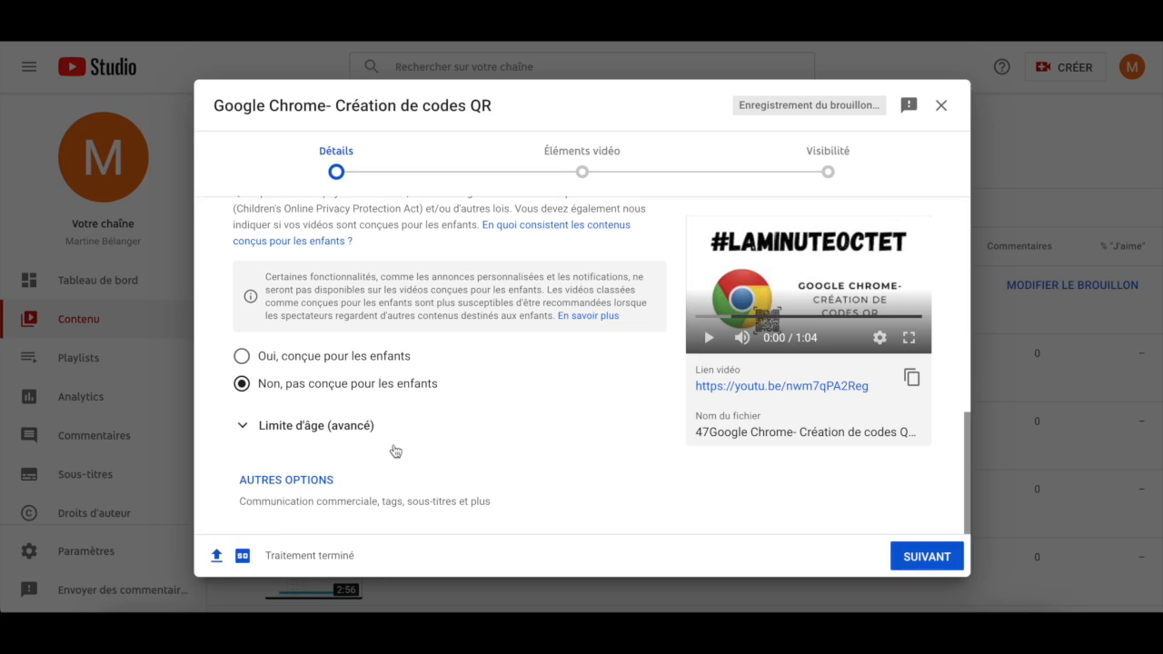
{"action": "left_click", "coordinate": [315, 481]}
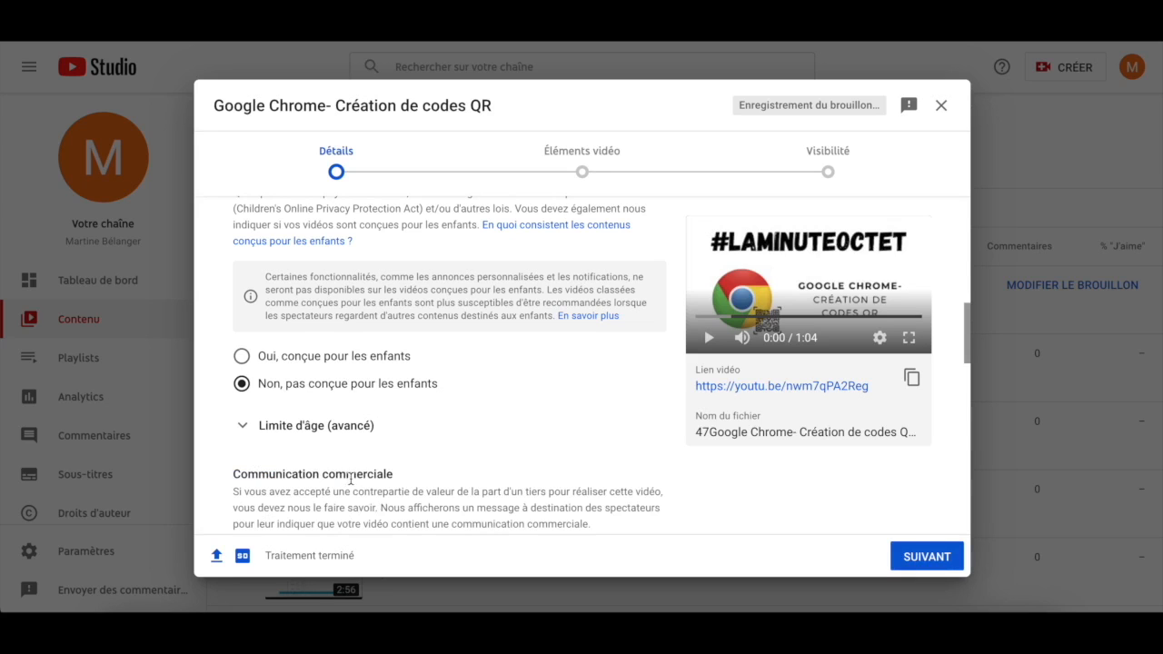
{"action": "scroll", "coordinate": [336, 479], "scroll_direction": "down", "scroll_amount": 3}
{"action": "scroll", "coordinate": [452, 410], "scroll_direction": "down", "scroll_amount": 4}
{"action": "scroll", "coordinate": [451, 411], "scroll_direction": "down", "scroll_amount": 5}
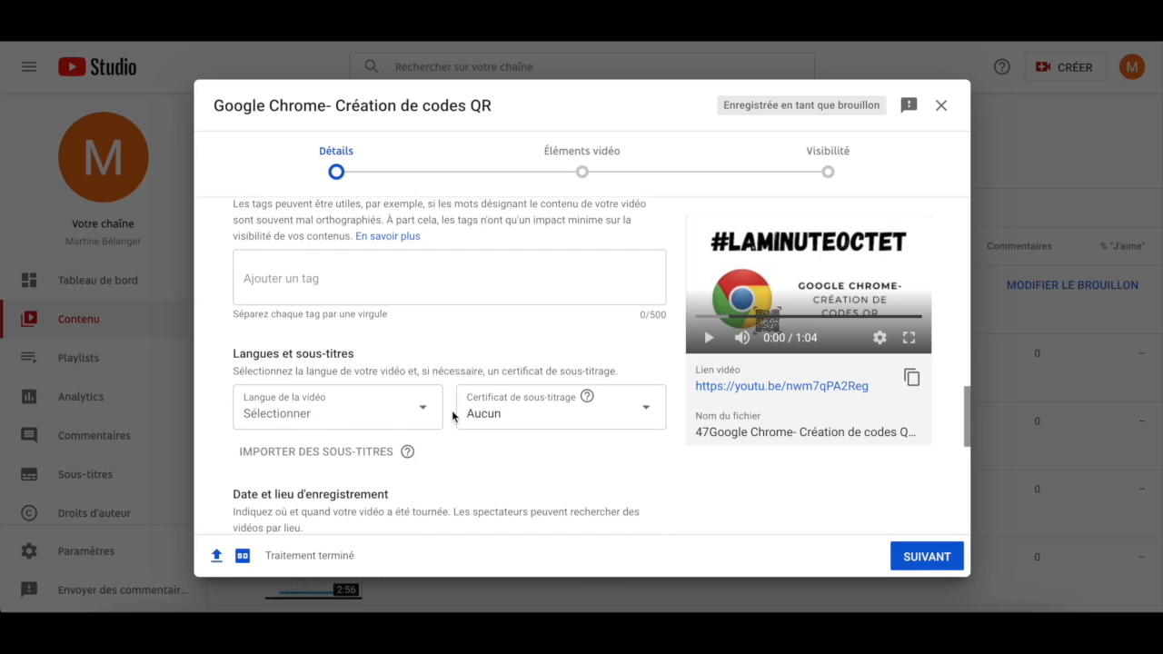
{"action": "scroll", "coordinate": [452, 410], "scroll_direction": "down", "scroll_amount": 5}
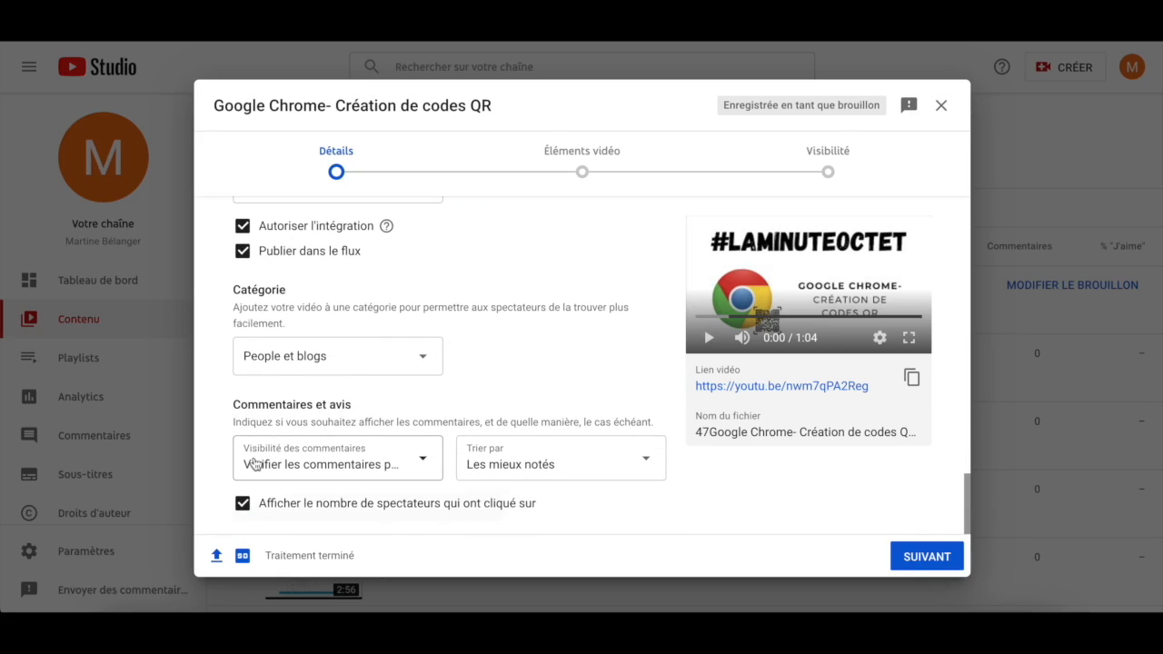
{"action": "left_click", "coordinate": [433, 469]}
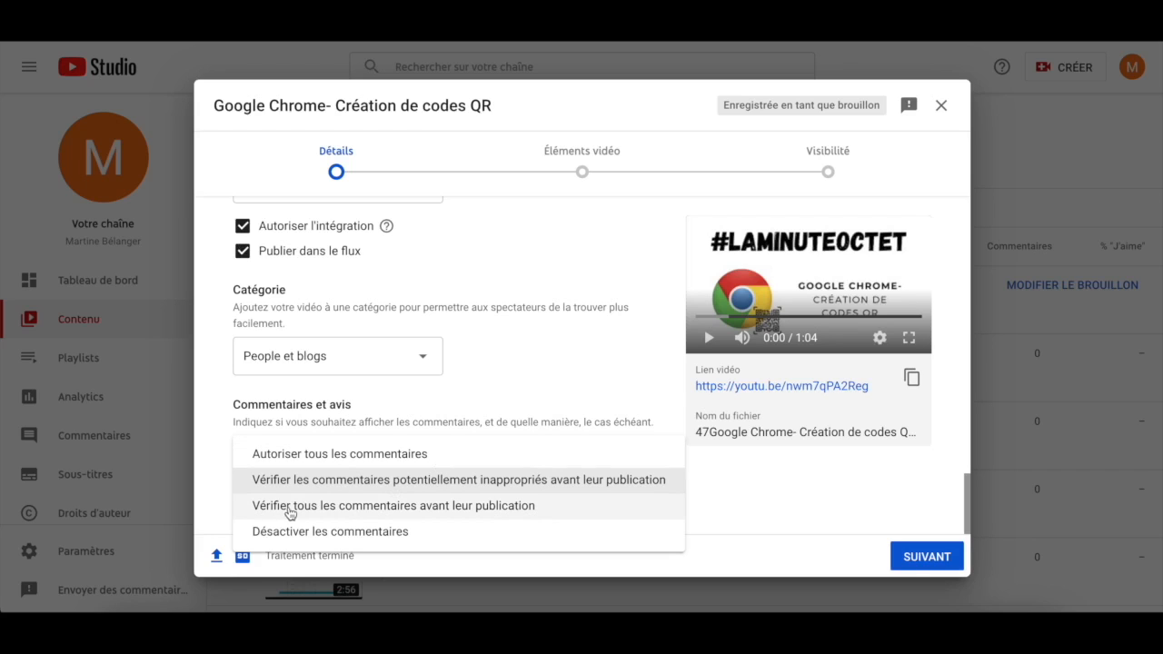
{"action": "left_click", "coordinate": [492, 507]}
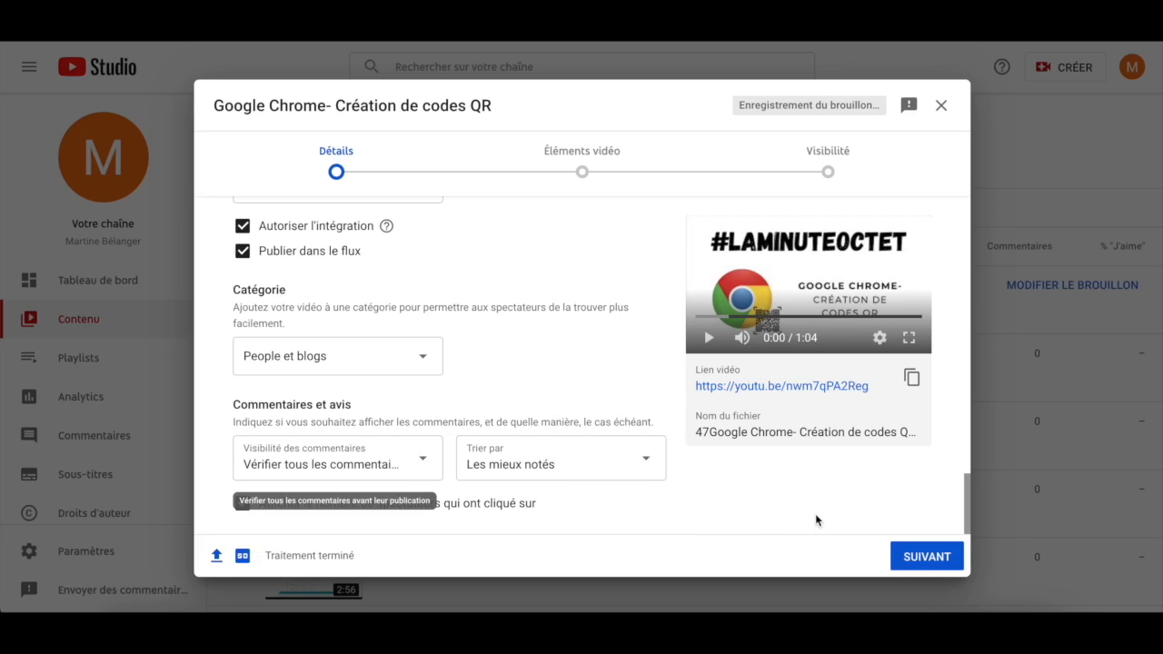
Step: Continue without adding an end screen or cards, and save the video with its visibility set to "Non répertoriée"
{"action": "left_click", "coordinate": [934, 565]}
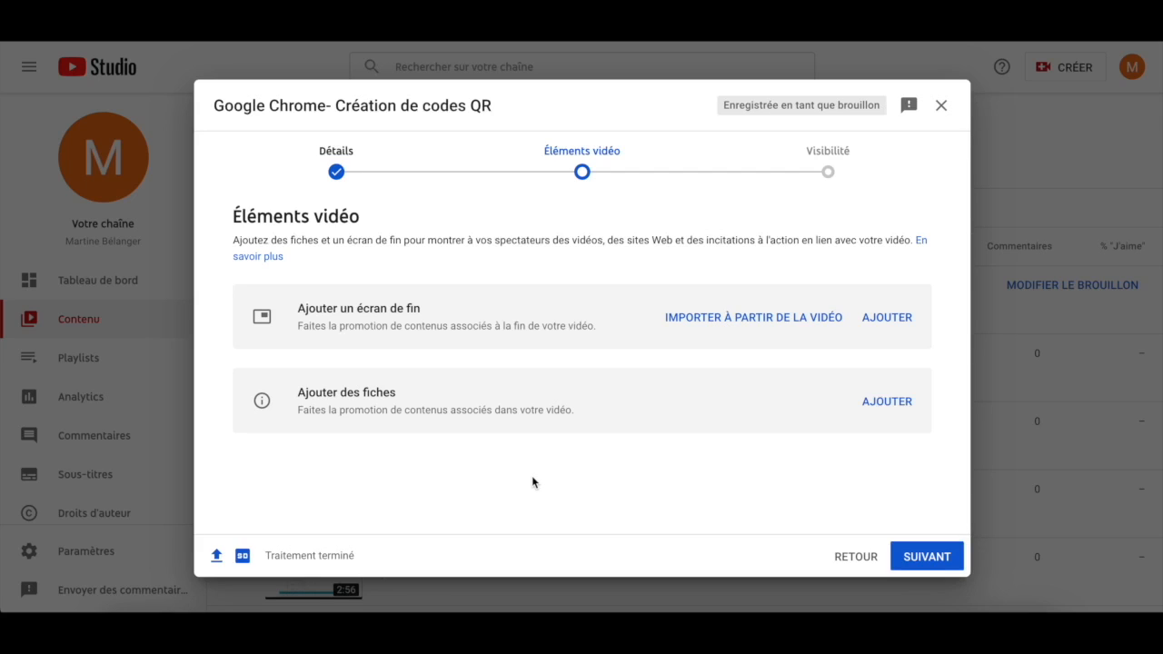
{"action": "left_click", "coordinate": [934, 566]}
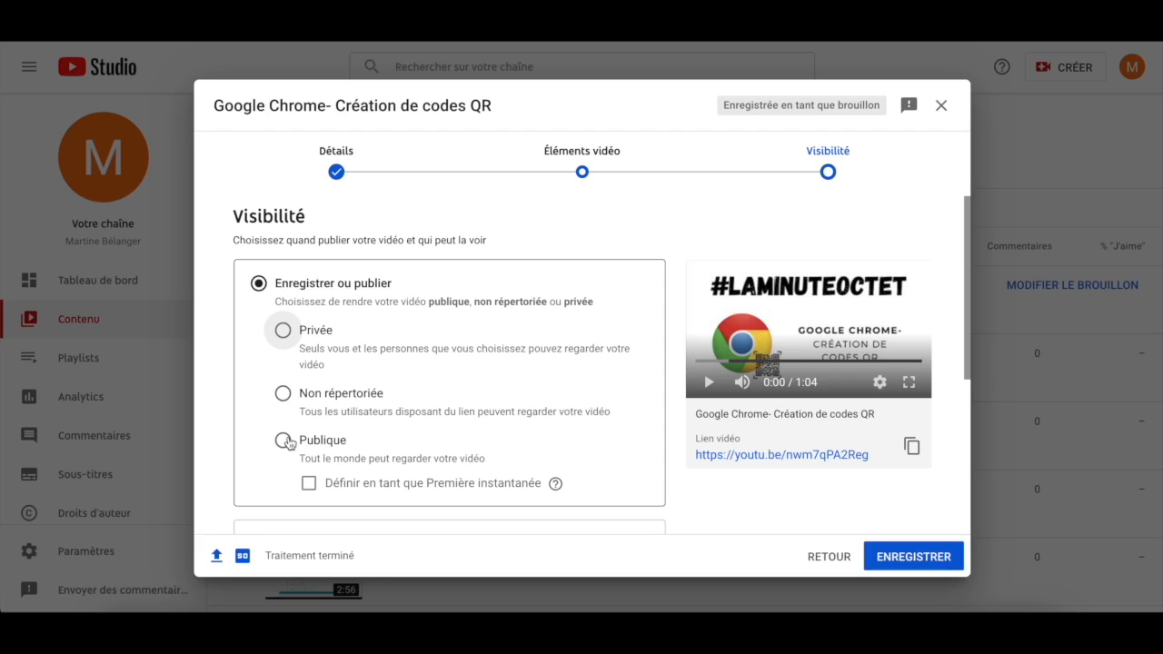
{"action": "scroll", "coordinate": [288, 442], "scroll_direction": "down", "scroll_amount": 3}
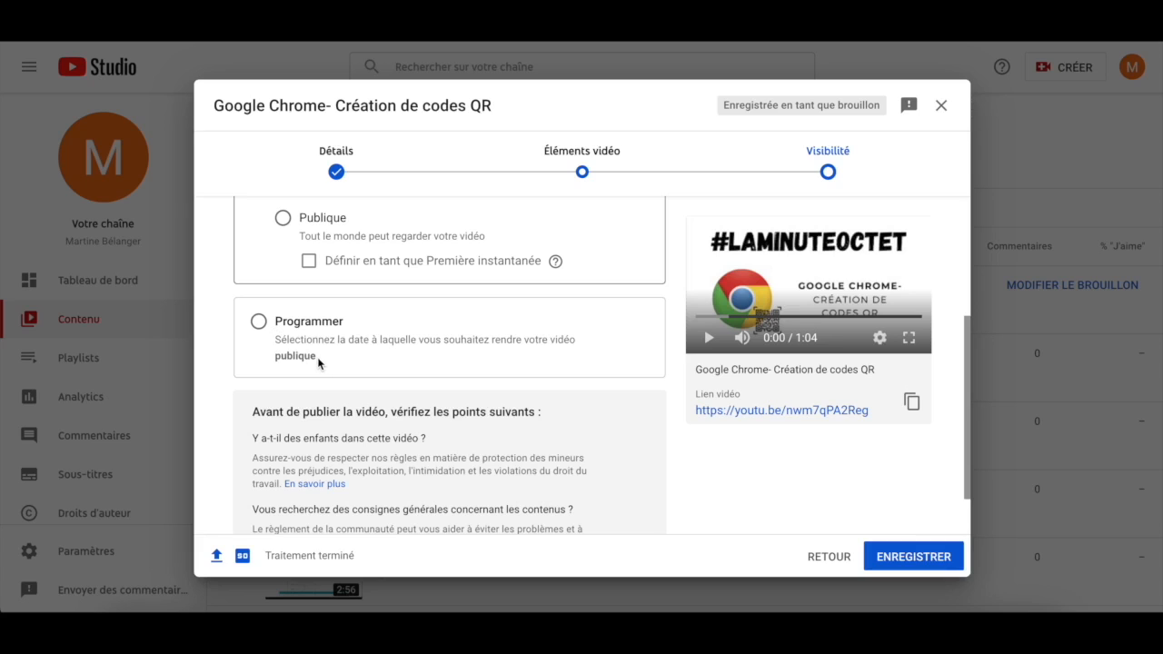
{"action": "scroll", "coordinate": [317, 358], "scroll_direction": "up", "scroll_amount": 3}
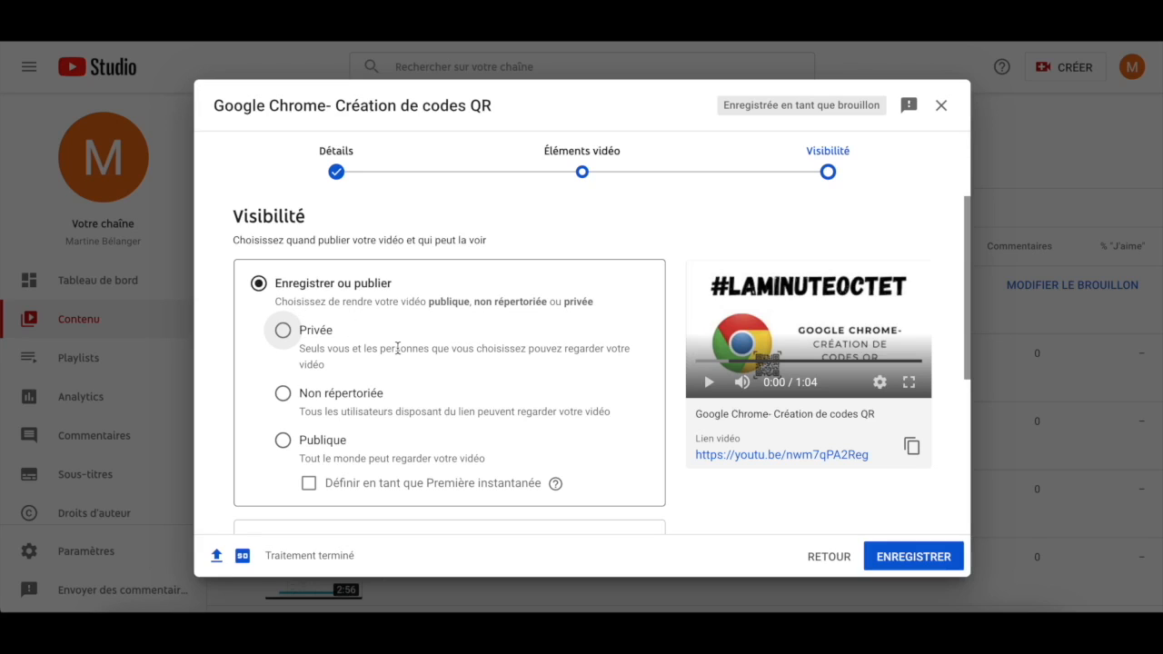
{"action": "left_click", "coordinate": [286, 396]}
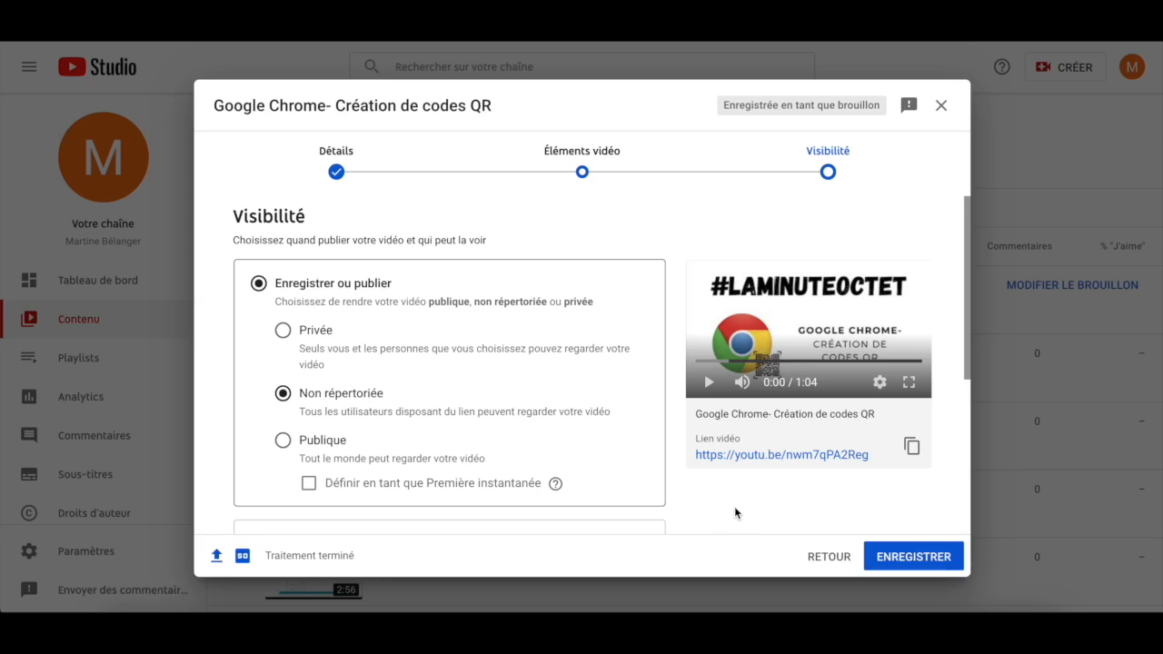
{"action": "scroll", "coordinate": [734, 513], "scroll_direction": "down", "scroll_amount": 5}
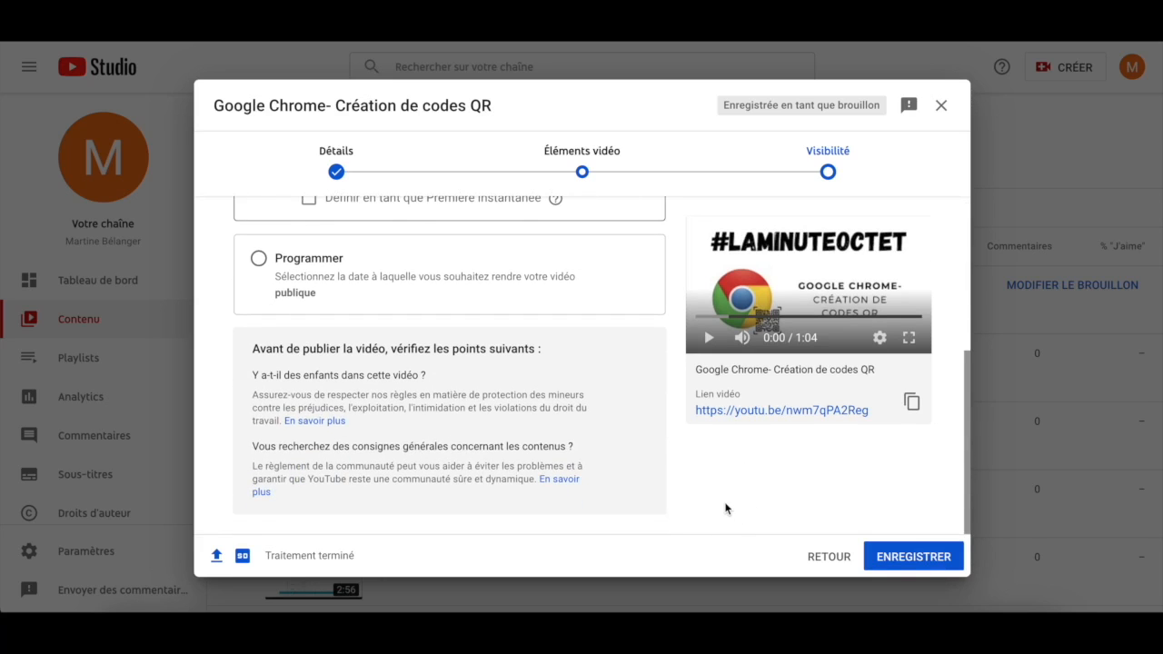
{"action": "left_click", "coordinate": [924, 570]}
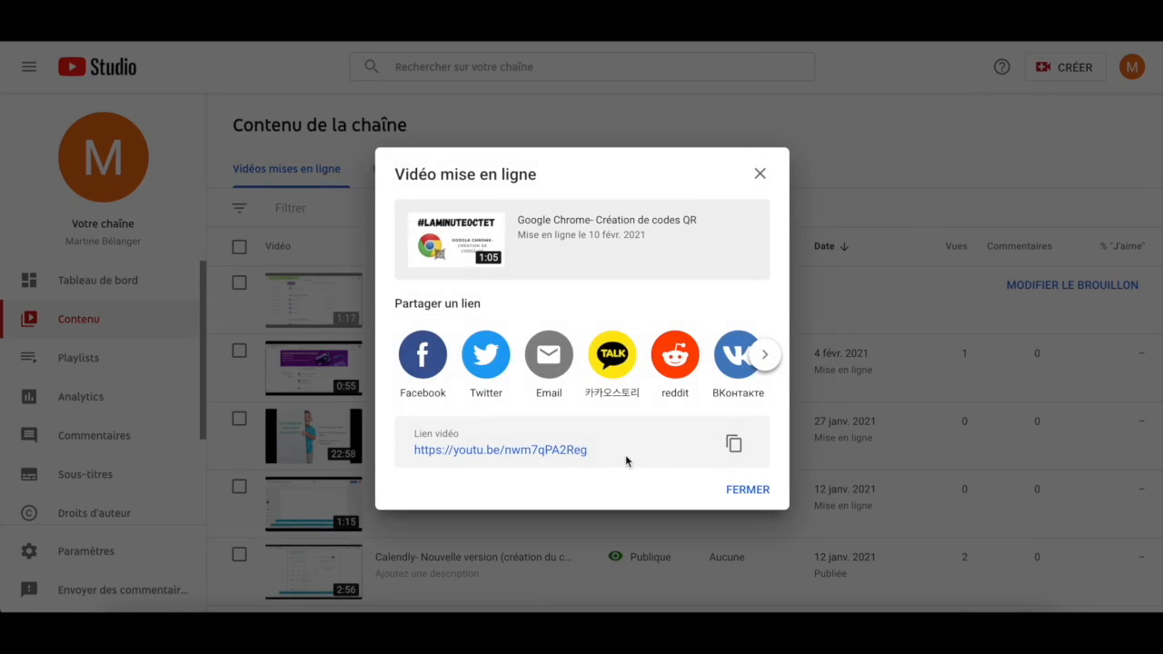
Step: Copy the uploaded video's link and close the sharing dialog
{"action": "left_click", "coordinate": [734, 445]}
{"action": "left_click", "coordinate": [744, 490]}
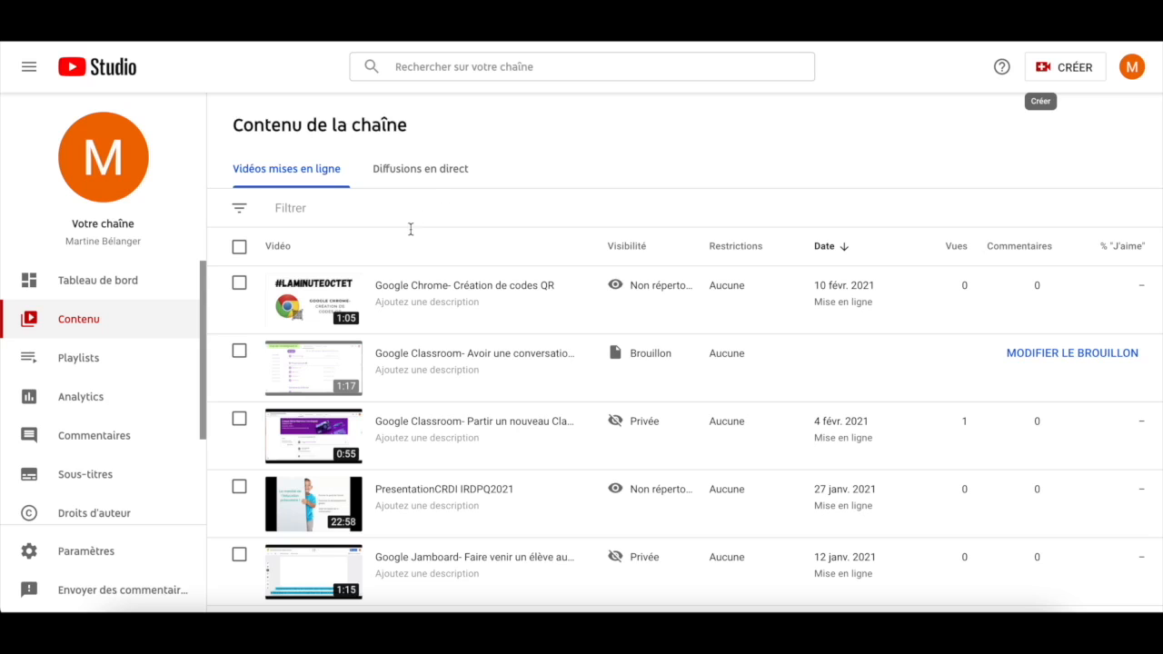
Step: Review the details of "Google Chrome- Création de codes QR" and return to the channel content list
{"action": "left_click", "coordinate": [394, 303]}
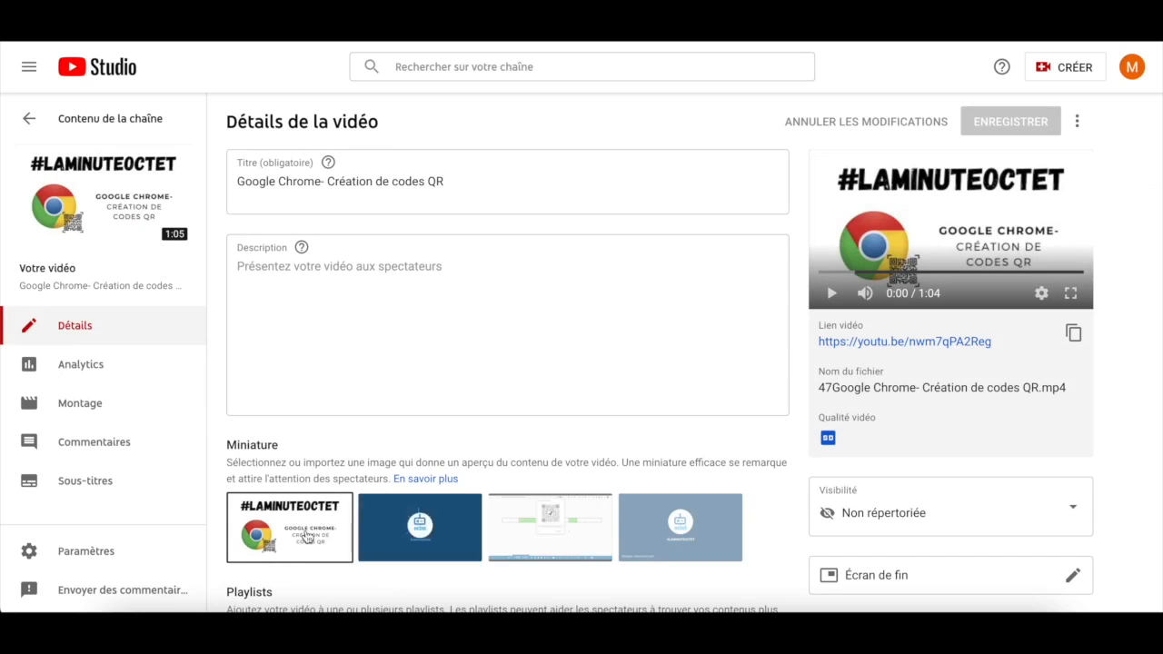
{"action": "scroll", "coordinate": [881, 414], "scroll_direction": "down", "scroll_amount": 4}
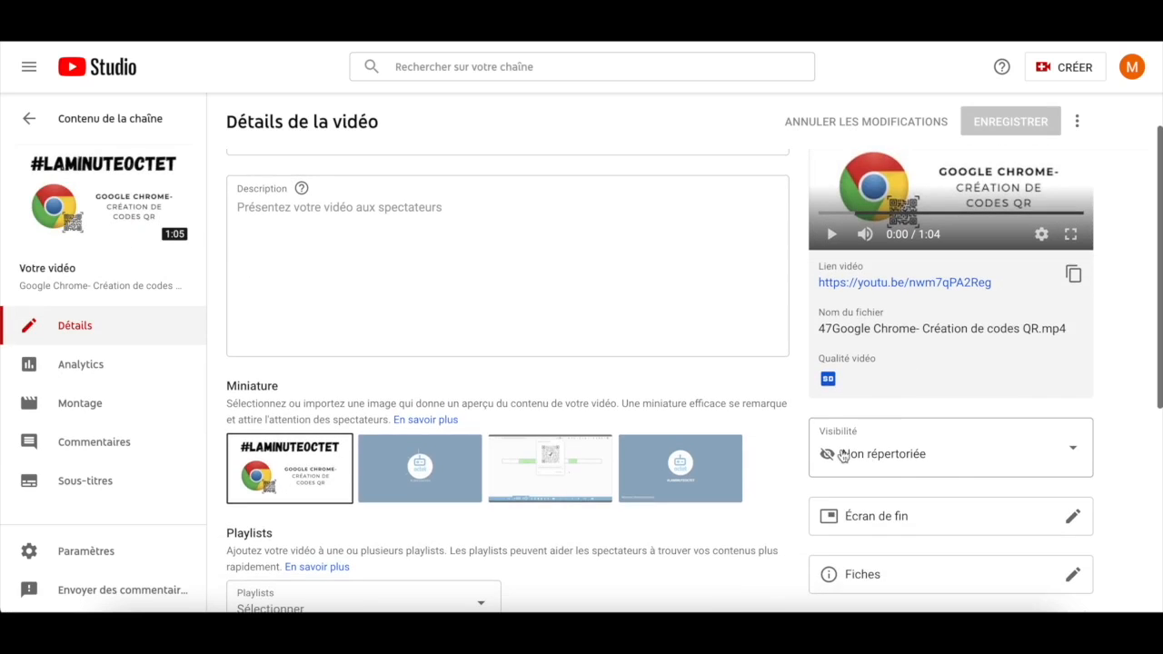
{"action": "scroll", "coordinate": [391, 563], "scroll_direction": "down", "scroll_amount": 2}
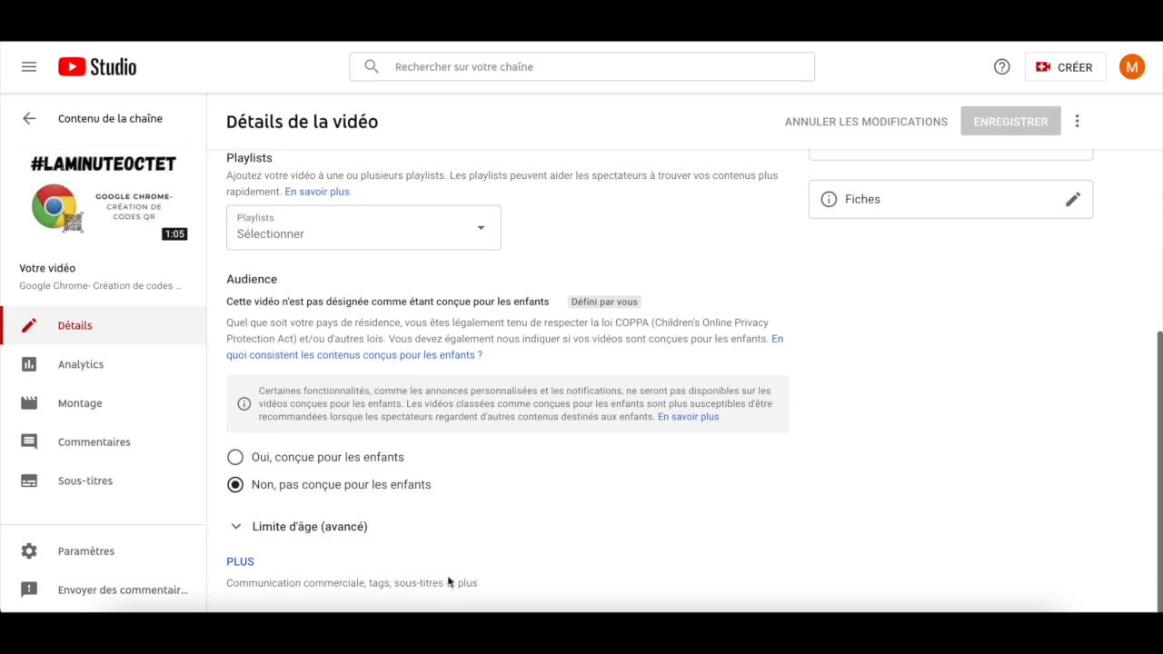
{"action": "scroll", "coordinate": [517, 355], "scroll_direction": "up", "scroll_amount": 6}
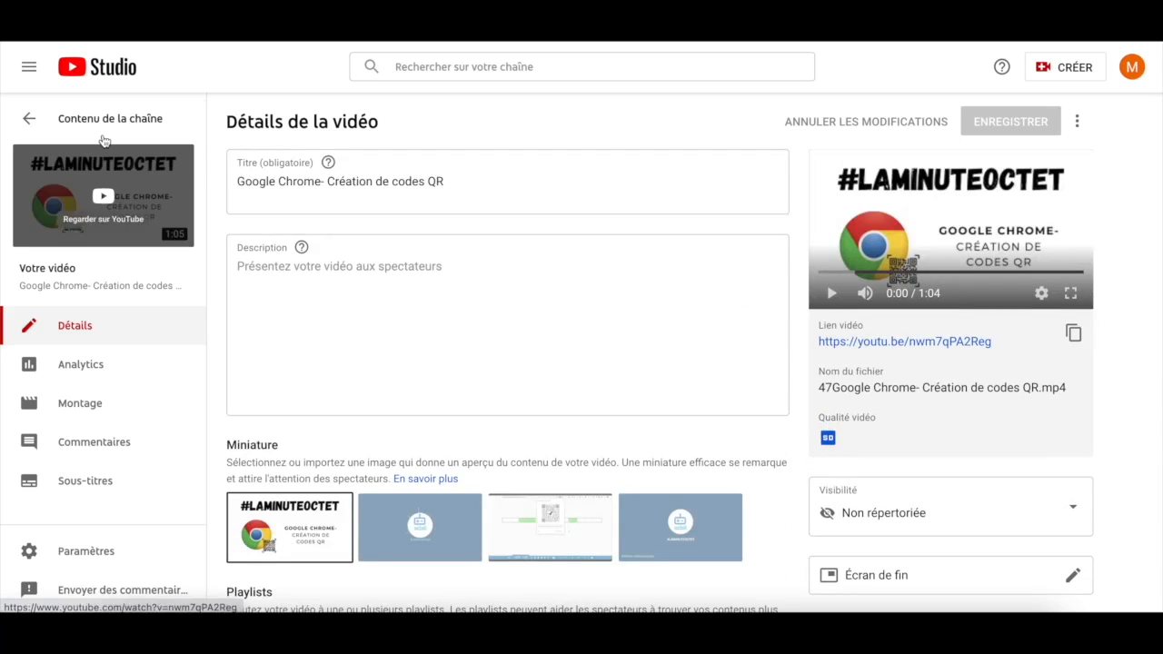
{"action": "left_click", "coordinate": [36, 123]}
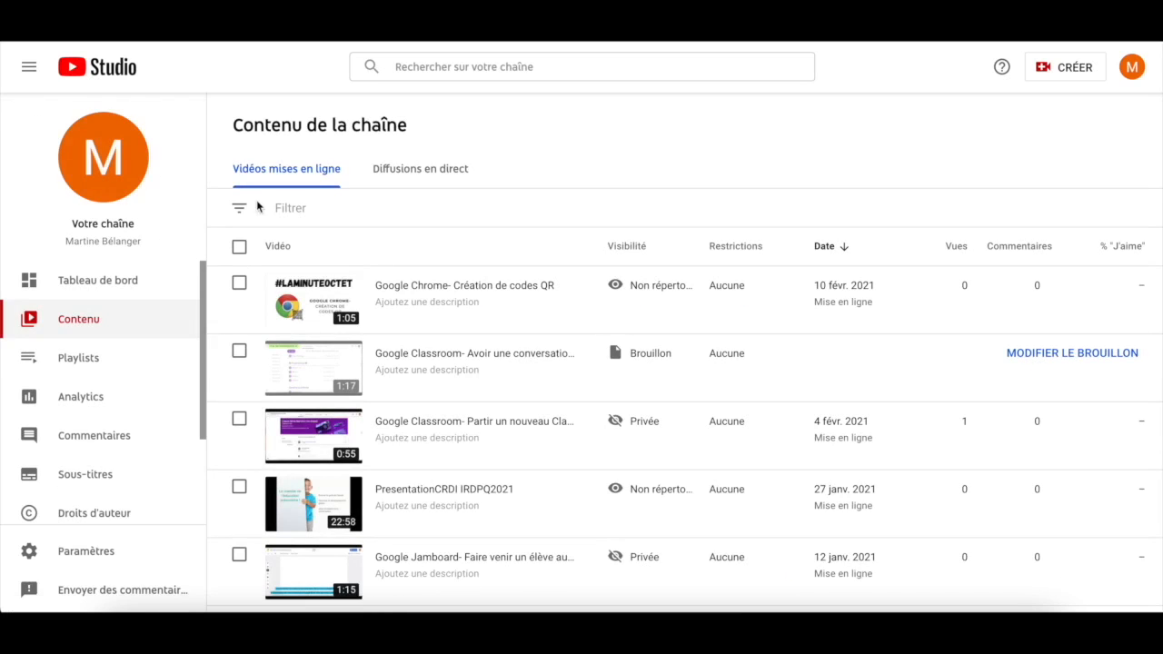
Step: Create a share link for "Google Chrome- Création de codes QR" from the content list, and copy its link again on the video's details page
{"action": "left_click", "coordinate": [546, 304]}
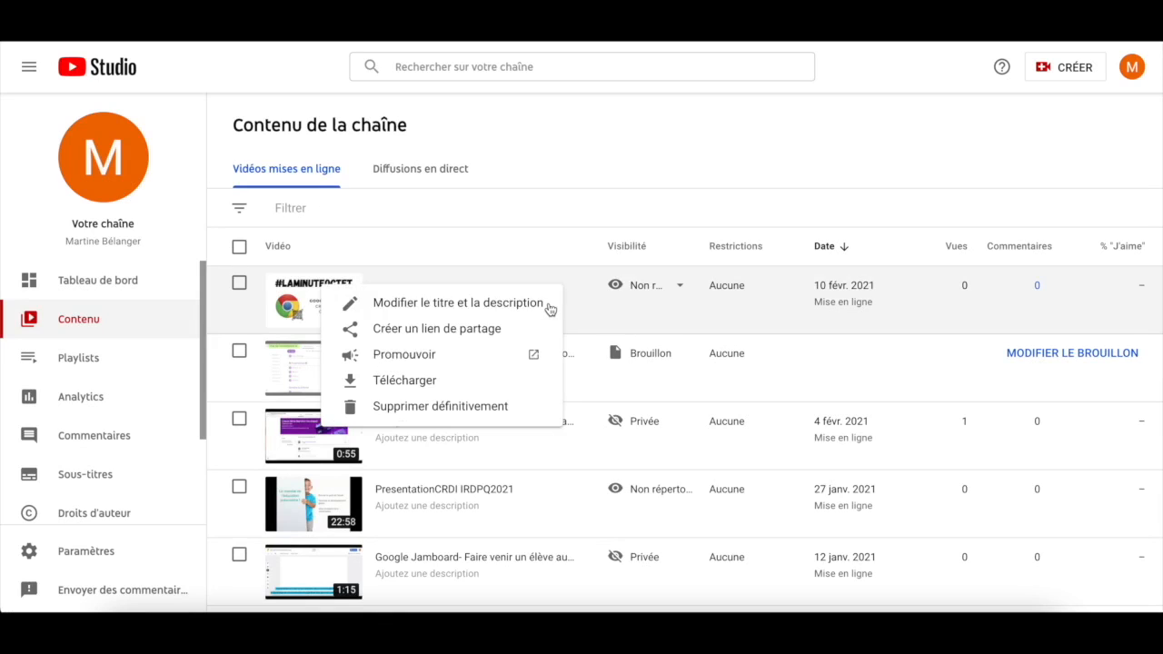
{"action": "left_click", "coordinate": [521, 338]}
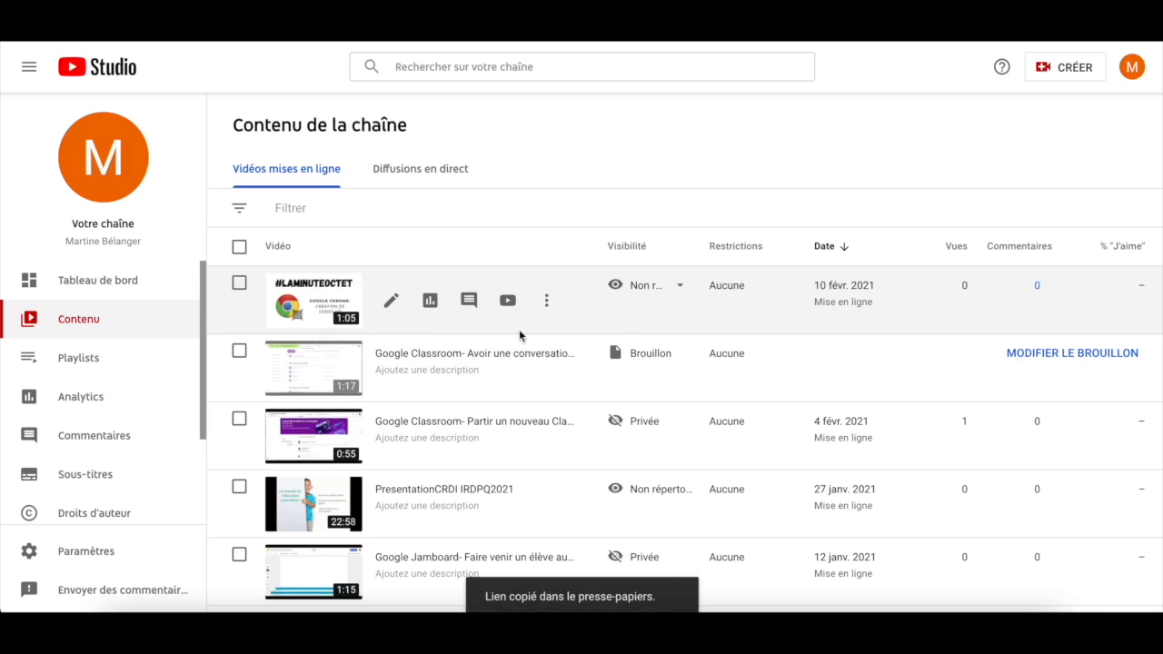
{"action": "left_click", "coordinate": [294, 306]}
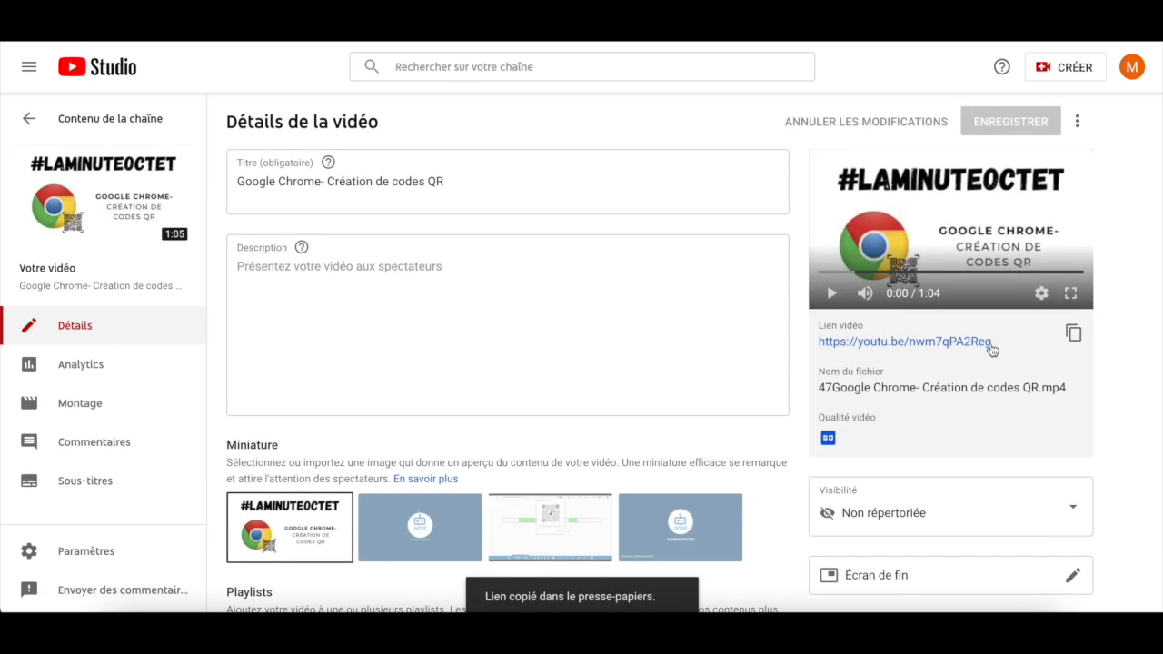
{"action": "left_click", "coordinate": [1078, 344]}
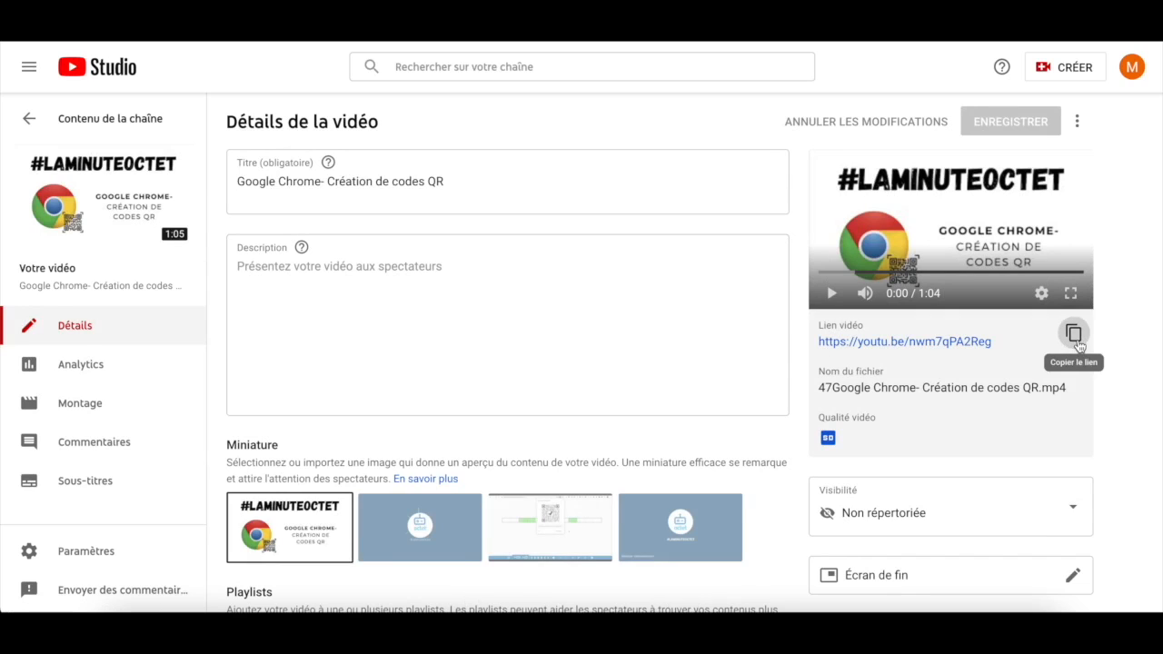